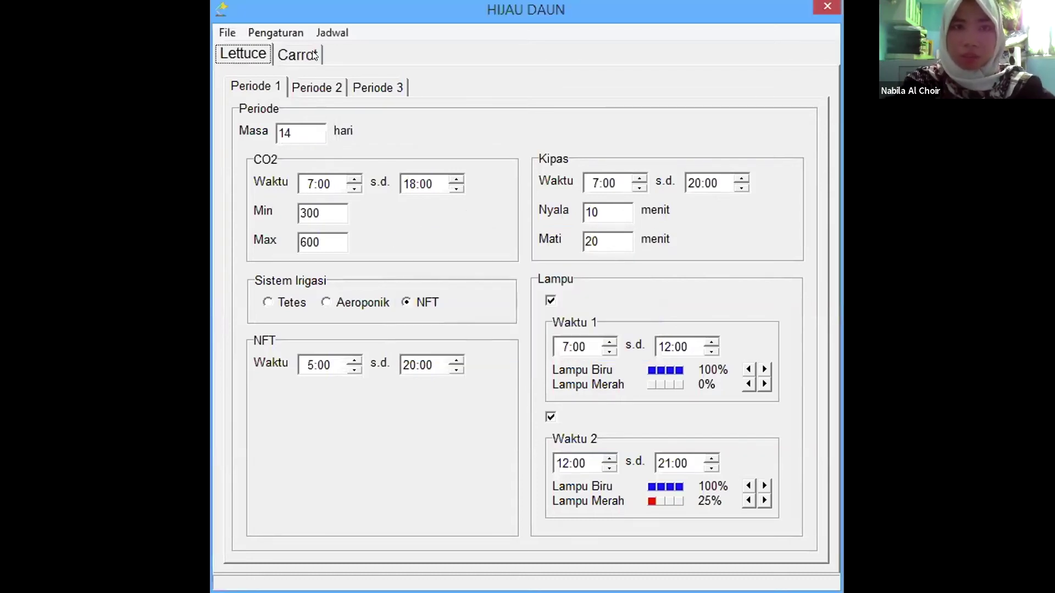
- Examine the Carrot schedule's settings in Periode 1, Periode 2 and Periode 3
{"action": "left_click", "coordinate": [311, 51]}
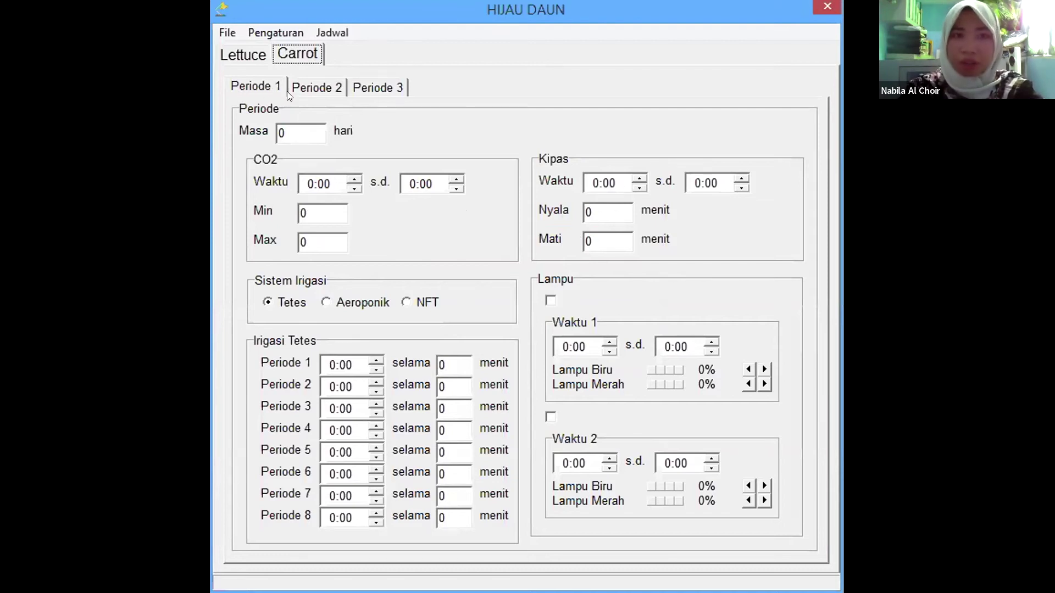
{"action": "left_click", "coordinate": [317, 87]}
{"action": "left_click", "coordinate": [360, 83]}
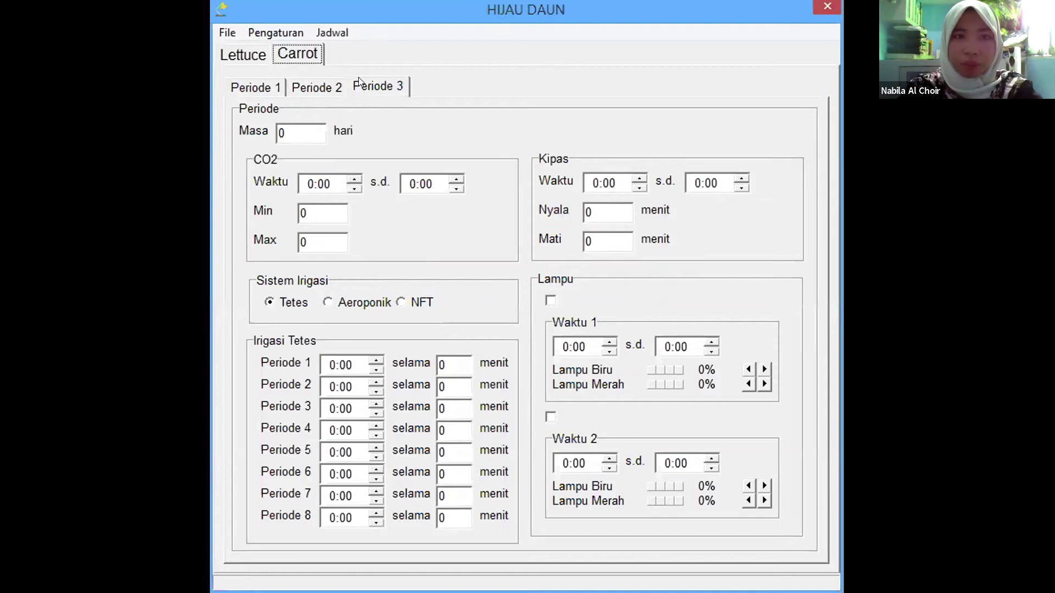
{"action": "left_click", "coordinate": [257, 92]}
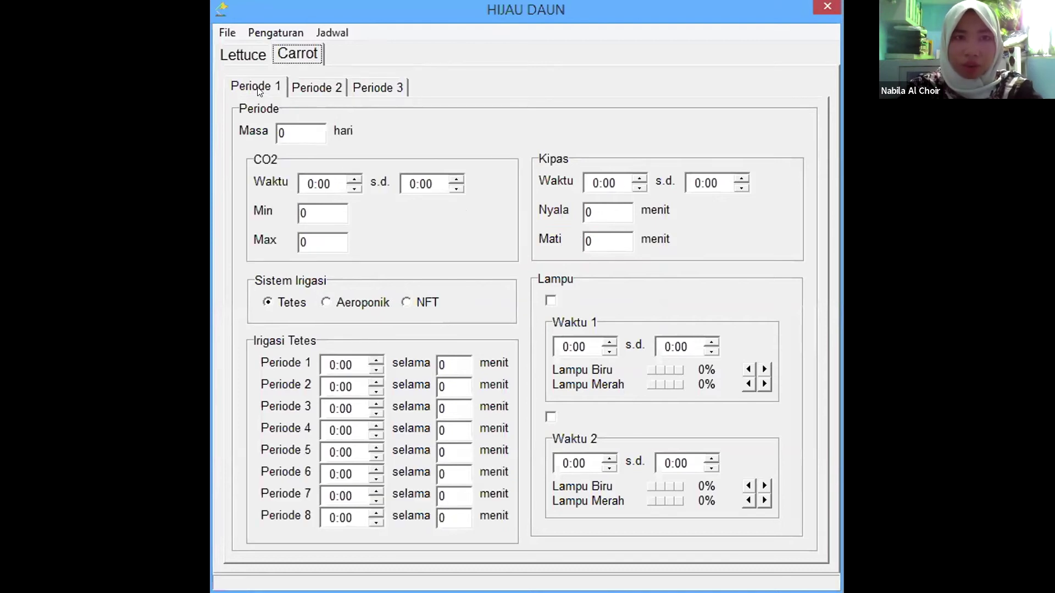
{"action": "left_click", "coordinate": [317, 86]}
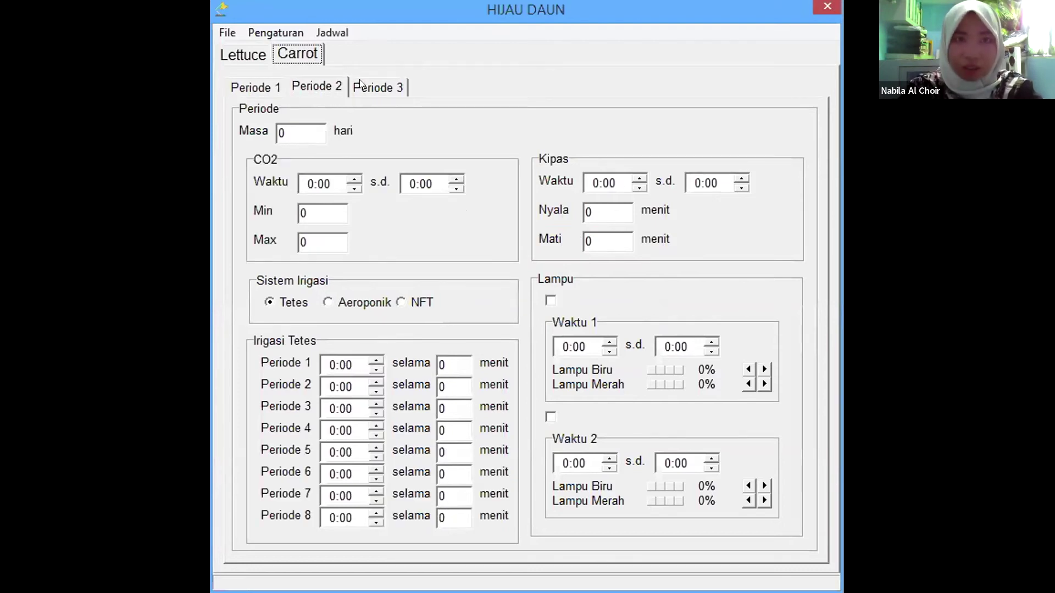
{"action": "left_click", "coordinate": [362, 84]}
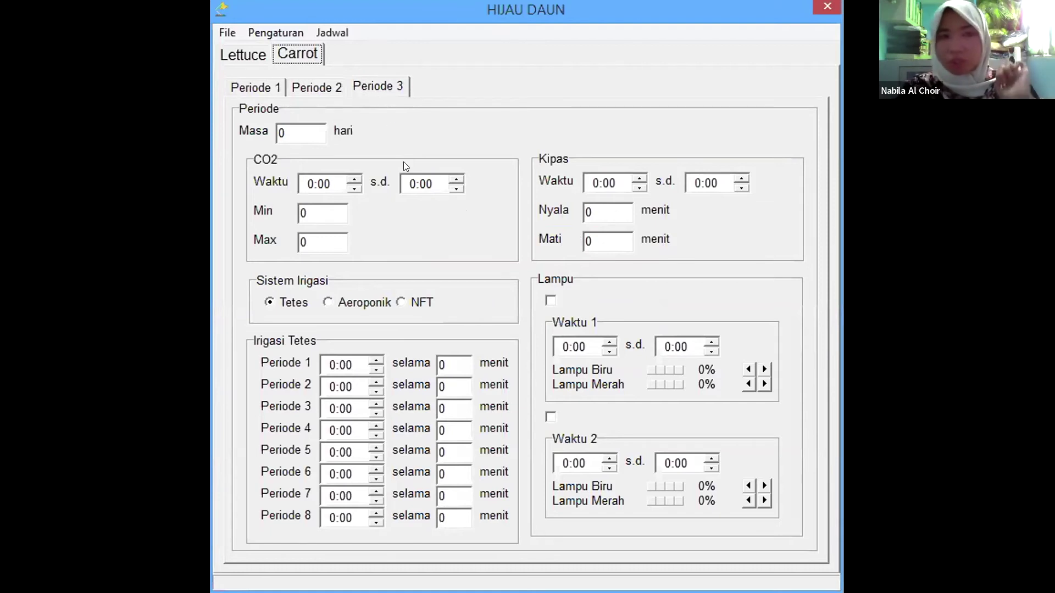
{"action": "left_click", "coordinate": [304, 84]}
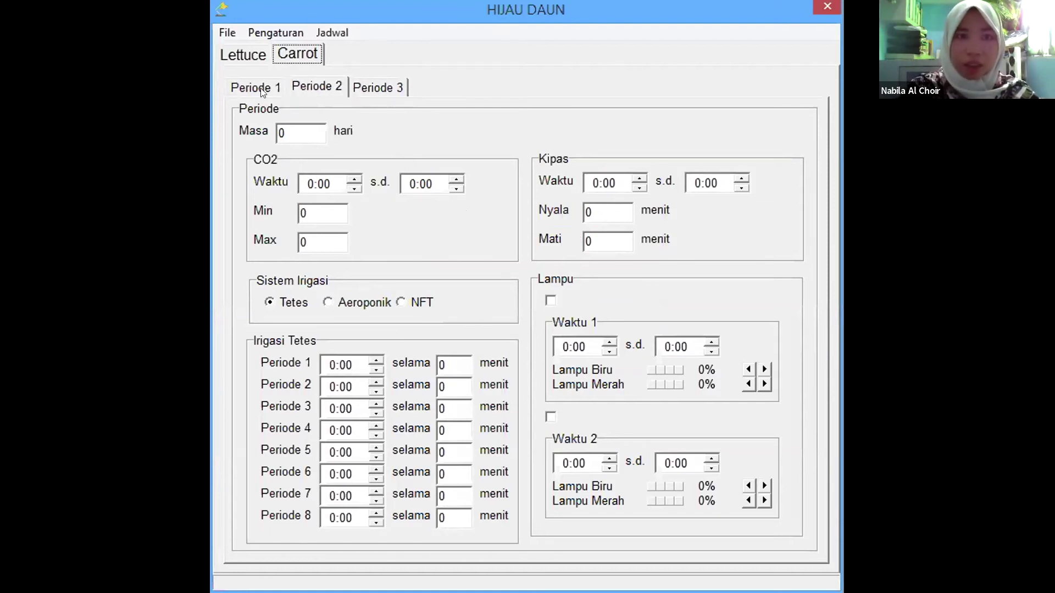
{"action": "left_click", "coordinate": [262, 90]}
{"action": "left_click", "coordinate": [333, 89]}
{"action": "left_click", "coordinate": [375, 85]}
{"action": "left_click", "coordinate": [317, 87]}
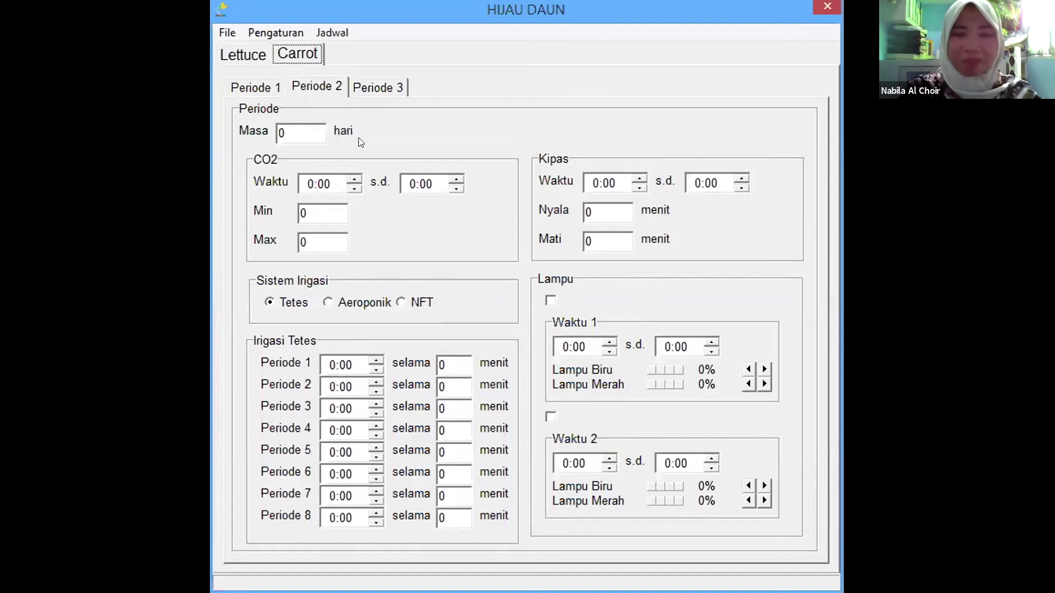
- Compare the Tetes and Aeroponik irrigation settings in Lettuce's Periode 1, then set the irrigation system back to NFT
{"action": "left_click", "coordinate": [254, 62]}
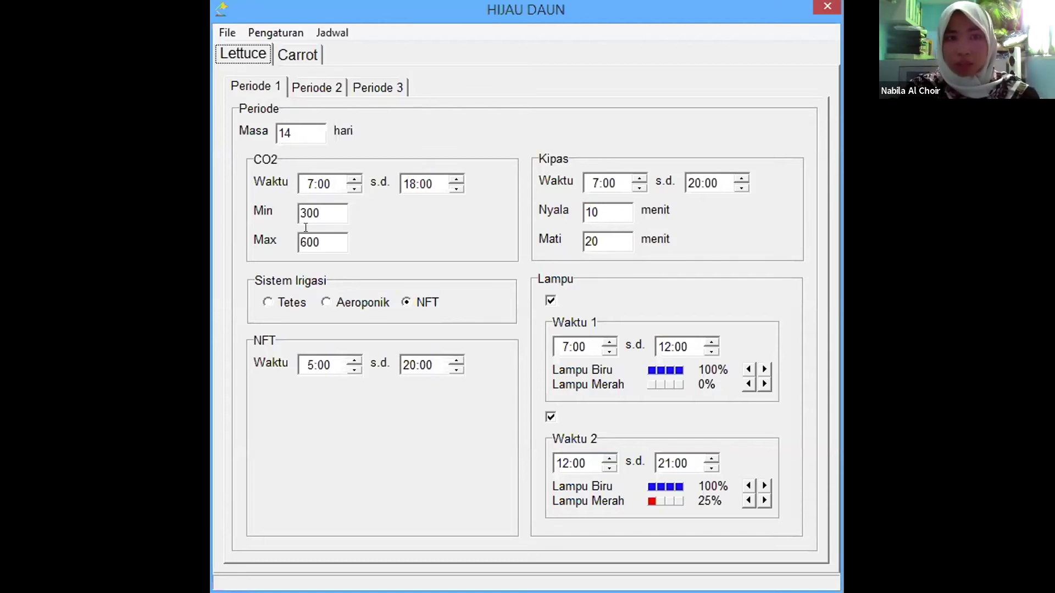
{"action": "left_click", "coordinate": [288, 301]}
{"action": "left_click", "coordinate": [361, 298]}
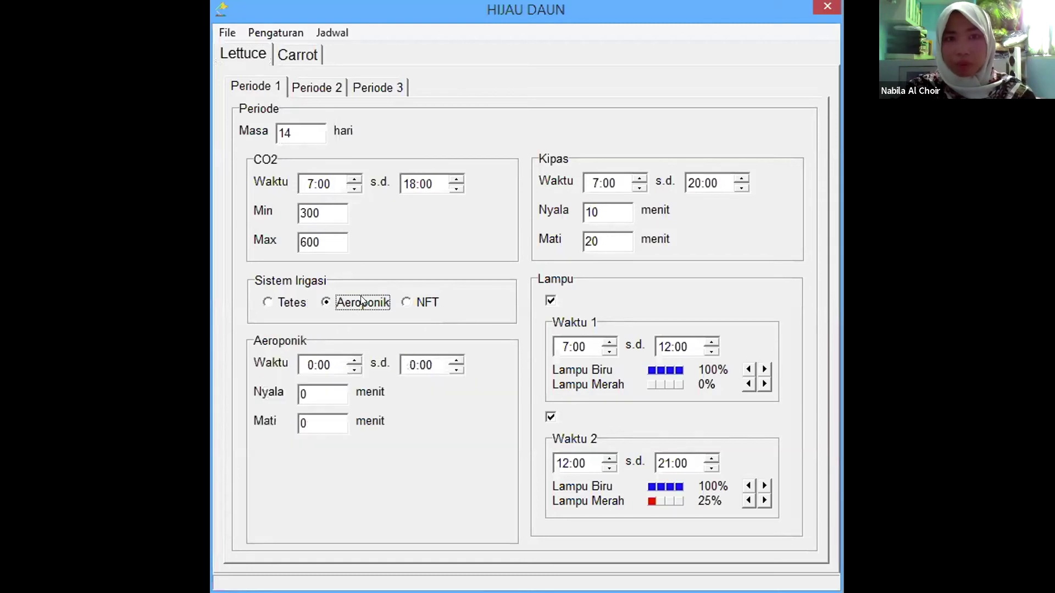
{"action": "left_click", "coordinate": [417, 301]}
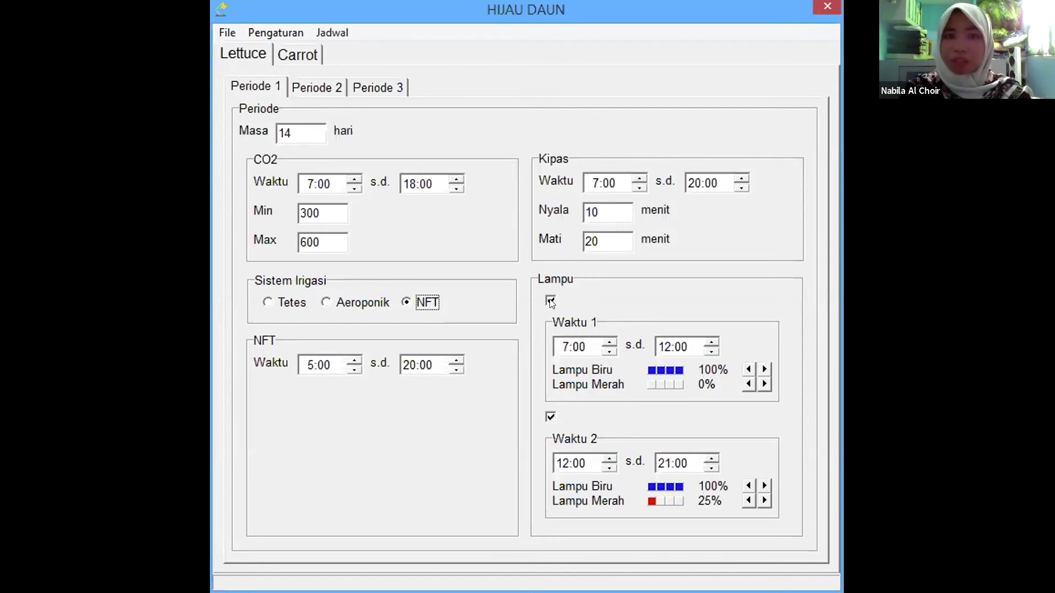
- Disable the Waktu 2 lamp schedule in Lettuce's Periode 1
{"action": "left_click", "coordinate": [551, 417]}
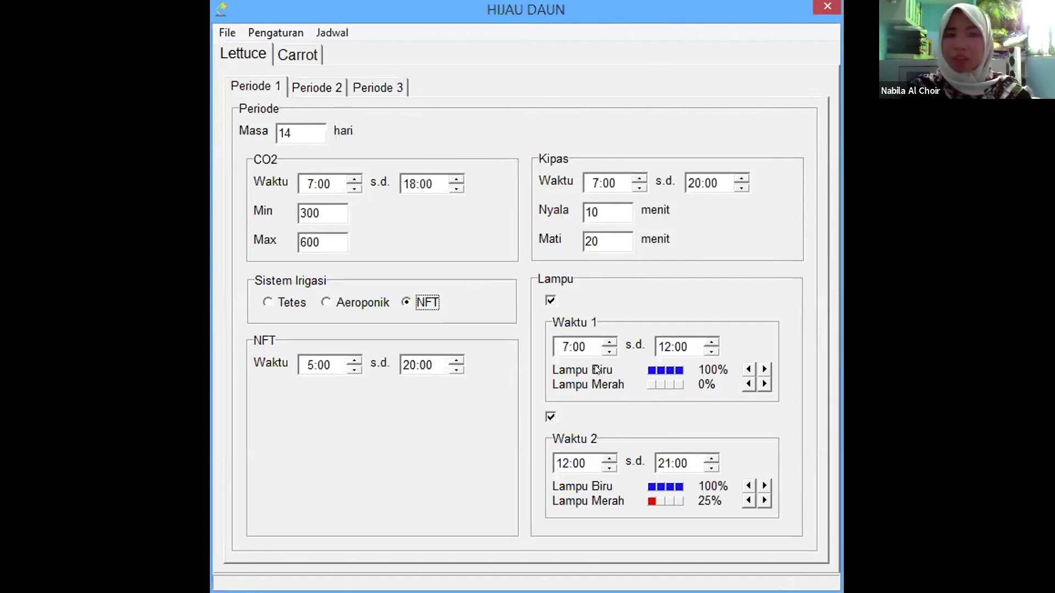
{"action": "left_click", "coordinate": [550, 416]}
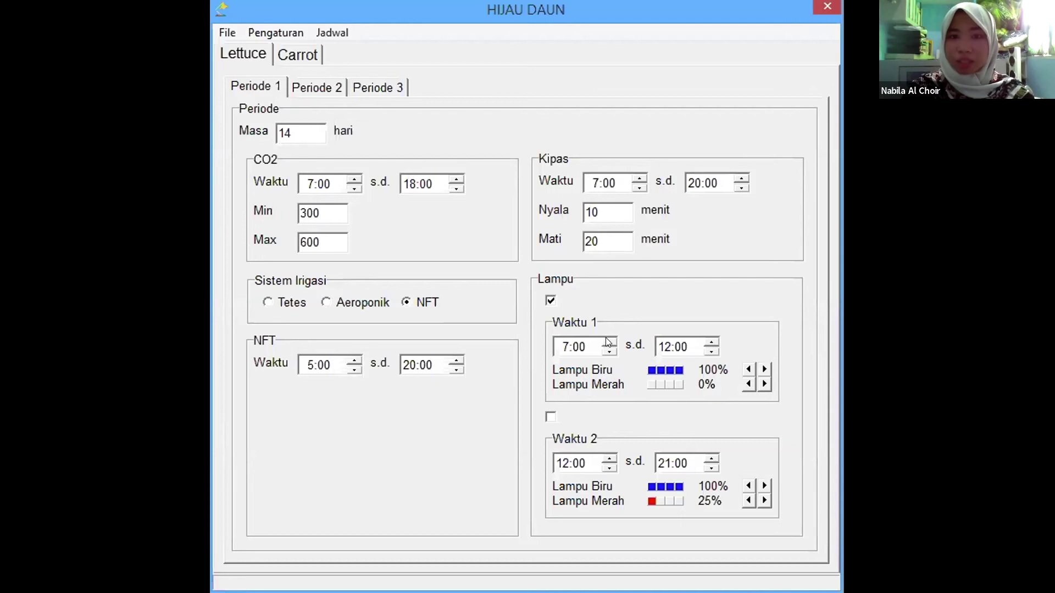
- Raise the Waktu 1 Lampu Merah intensity by two levels and lower it back to 0%
{"action": "left_click", "coordinate": [764, 384]}
{"action": "left_click", "coordinate": [764, 384]}
{"action": "left_click", "coordinate": [750, 384]}
{"action": "left_click", "coordinate": [751, 384]}
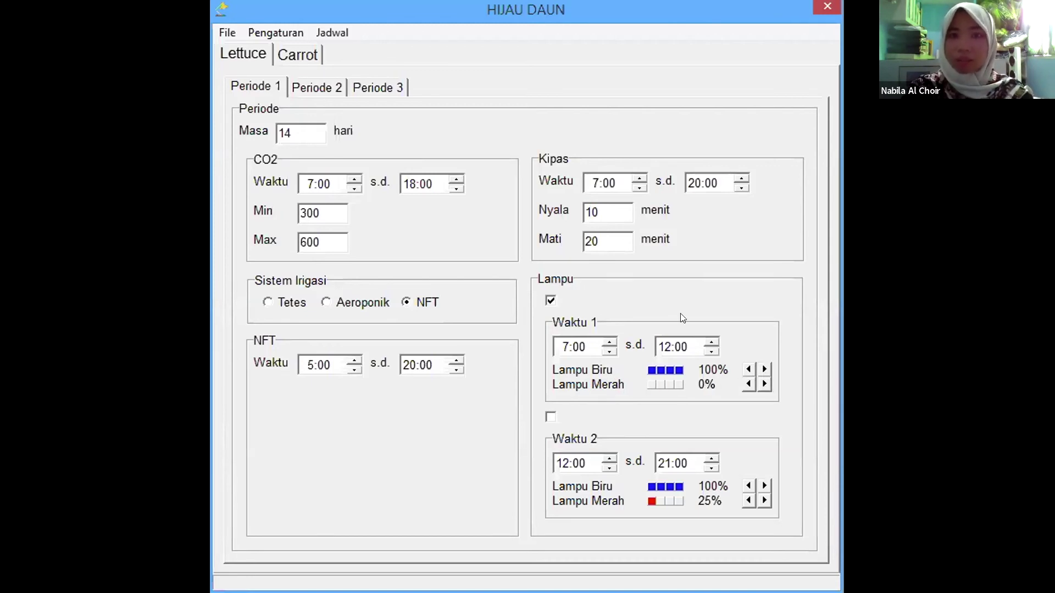
{"action": "left_click", "coordinate": [289, 32]}
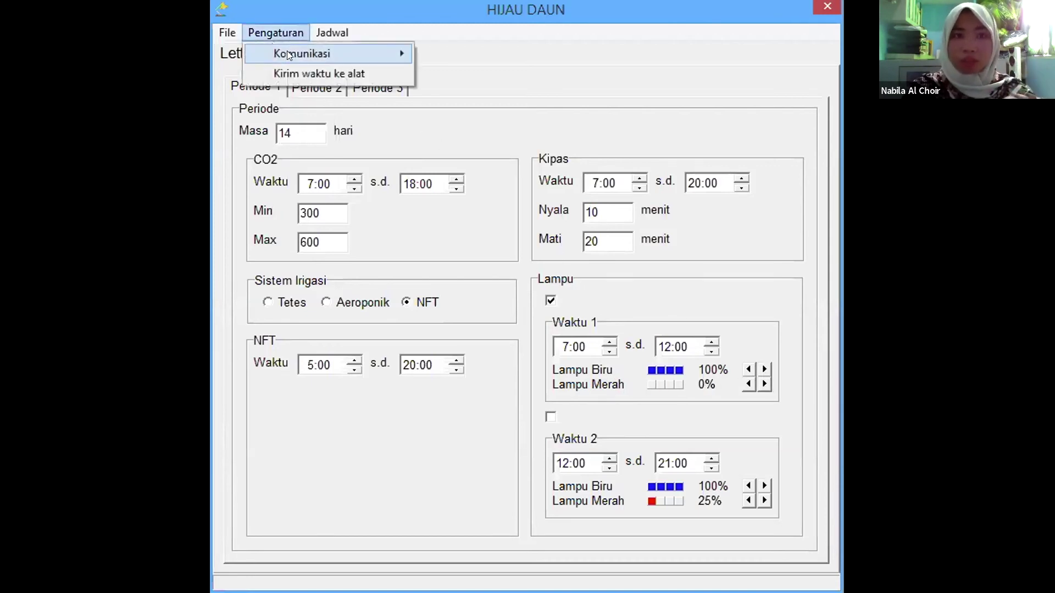
{"action": "mouse_move", "coordinate": [332, 32]}
{"action": "mouse_move", "coordinate": [275, 32]}
{"action": "mouse_move", "coordinate": [385, 53]}
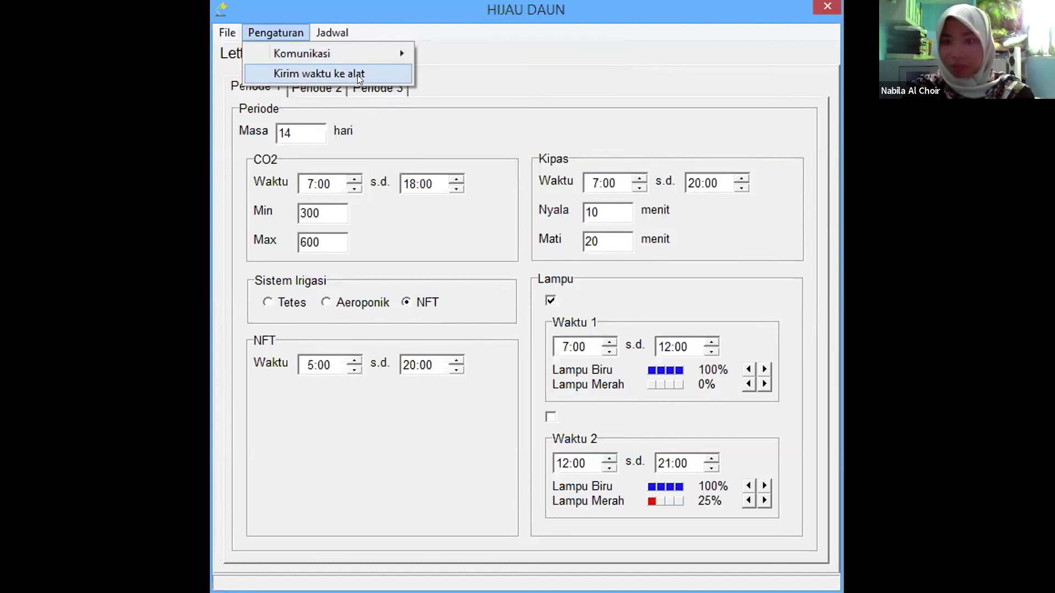
{"action": "left_click", "coordinate": [226, 32]}
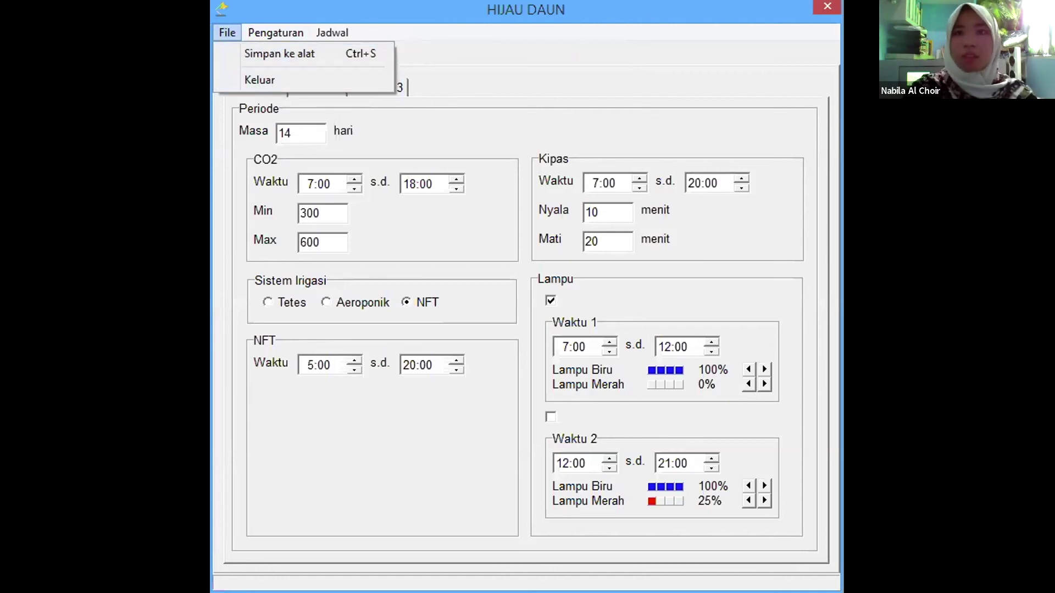
{"action": "key", "text": "Escape"}
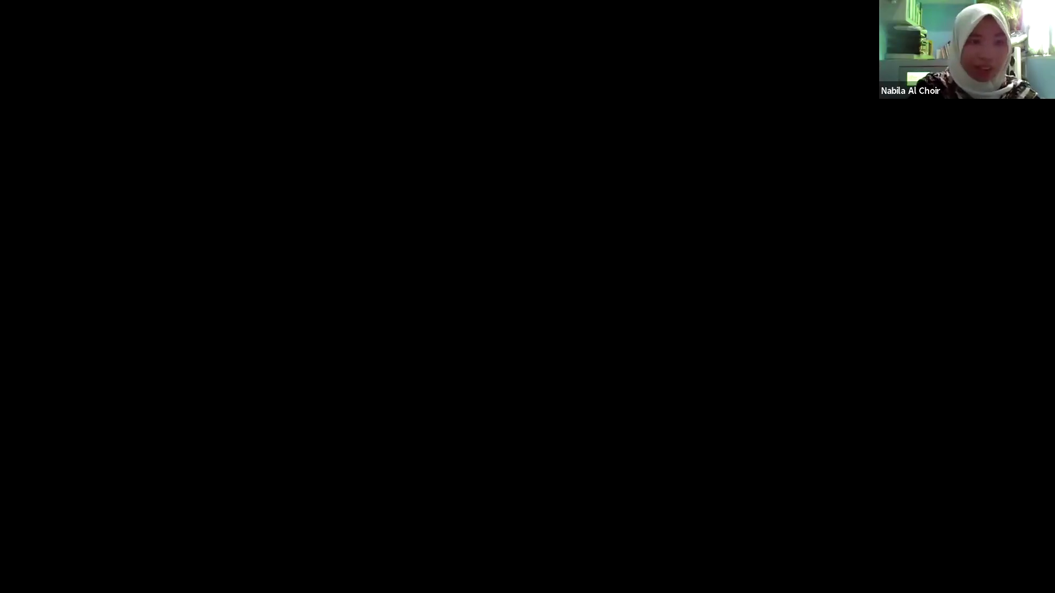
- Switch to the PowerPoint presentation and present slide 9, the photo of the Hijau Daun device's main display, in full screen
{"action": "scroll", "coordinate": [139, 489], "scroll_direction": "down", "scroll_amount": 8}
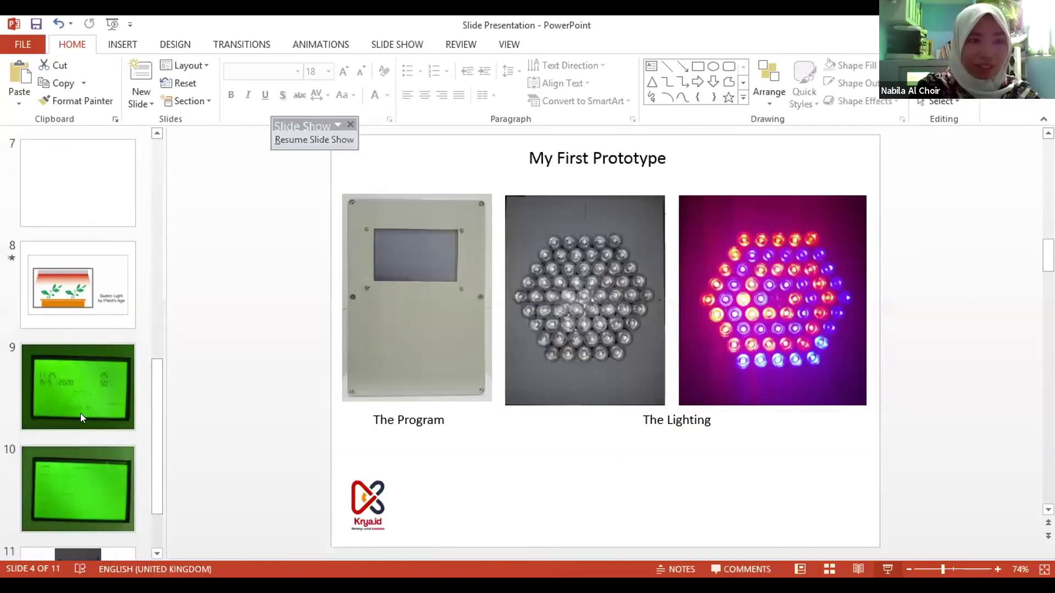
{"action": "left_click", "coordinate": [78, 371]}
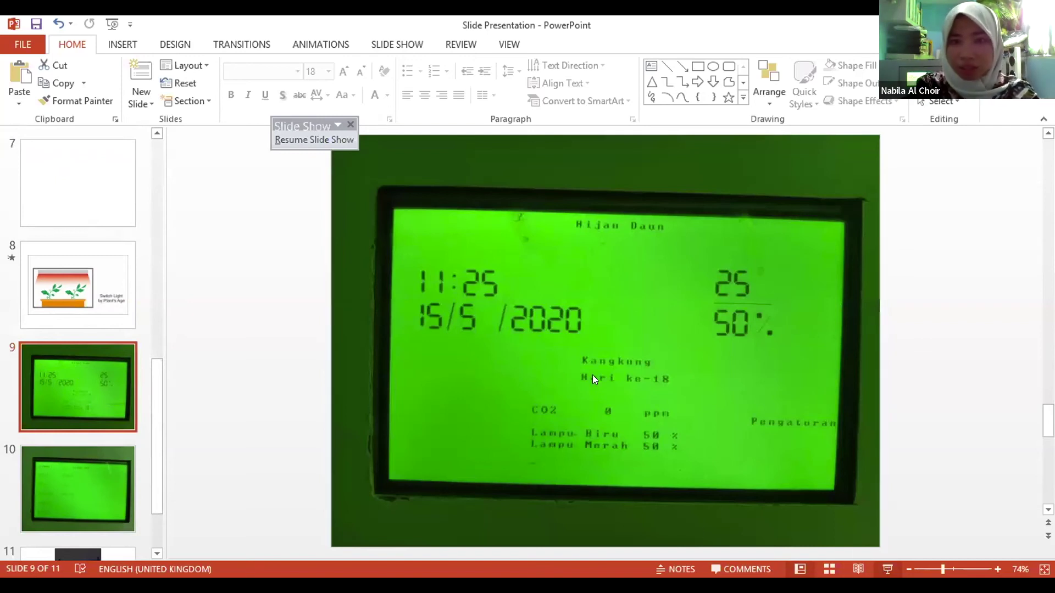
{"action": "key", "text": "alt+Tab"}
{"action": "left_click", "coordinate": [773, 461]}
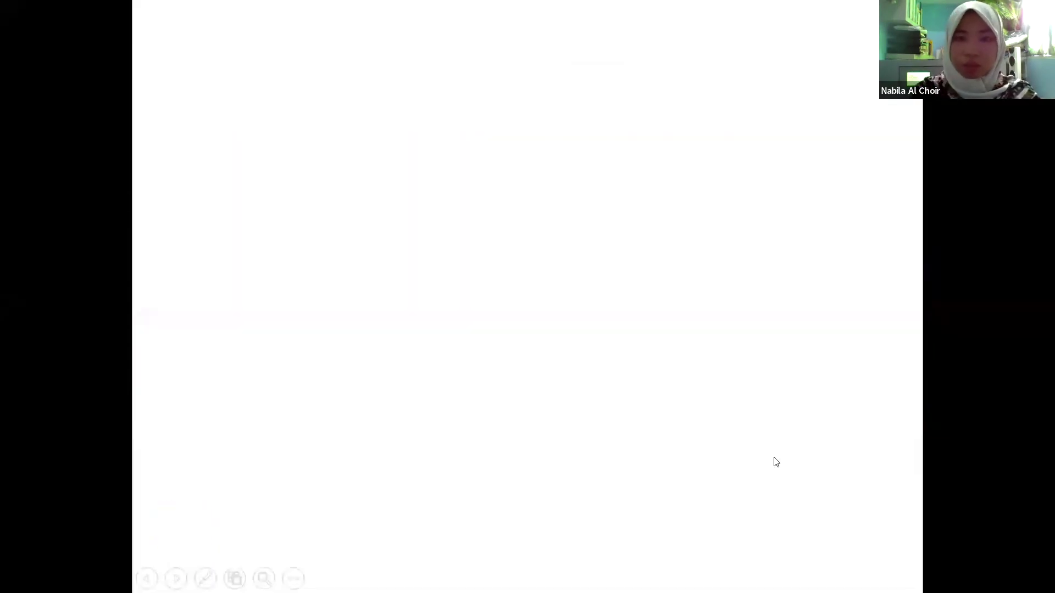
{"action": "left_click", "coordinate": [775, 461]}
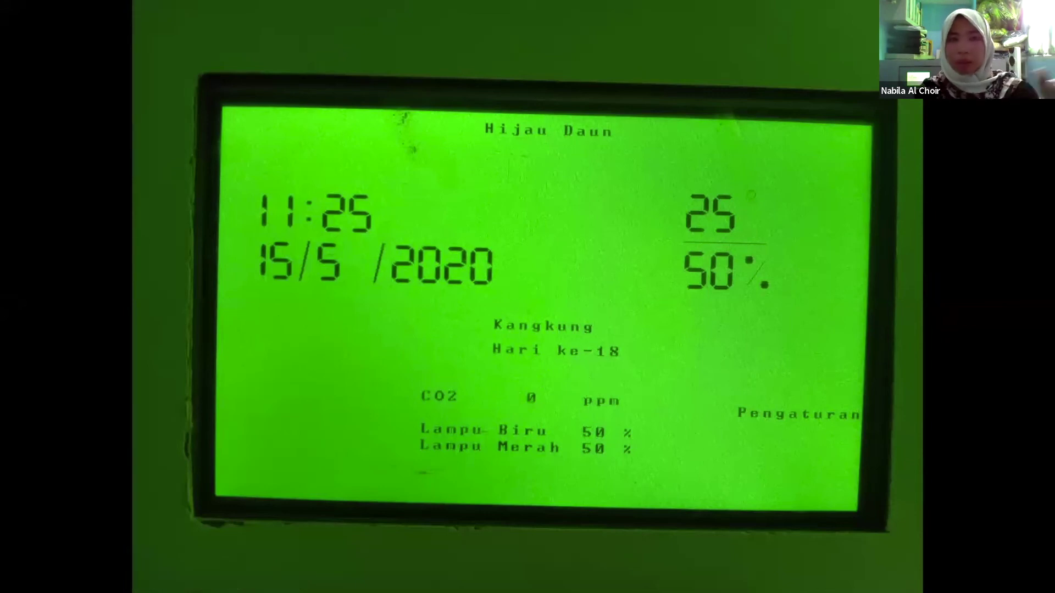
- Show the slide with the ULANG AWAL plant list and return to the slide of the device's main display
{"action": "key", "text": "Right"}
{"action": "left_click", "coordinate": [940, 510]}
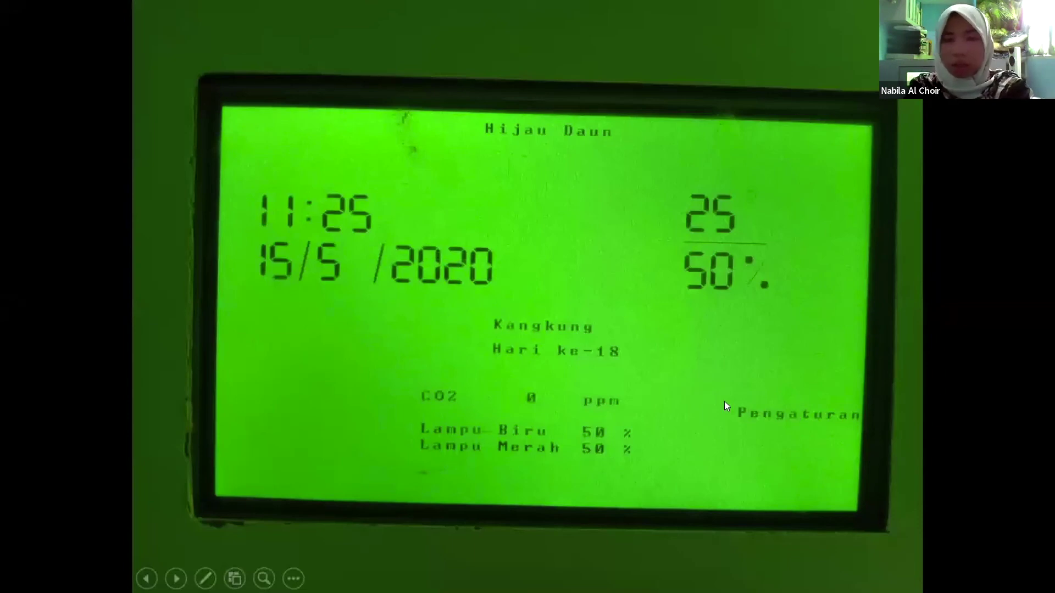
{"action": "left_click", "coordinate": [296, 198]}
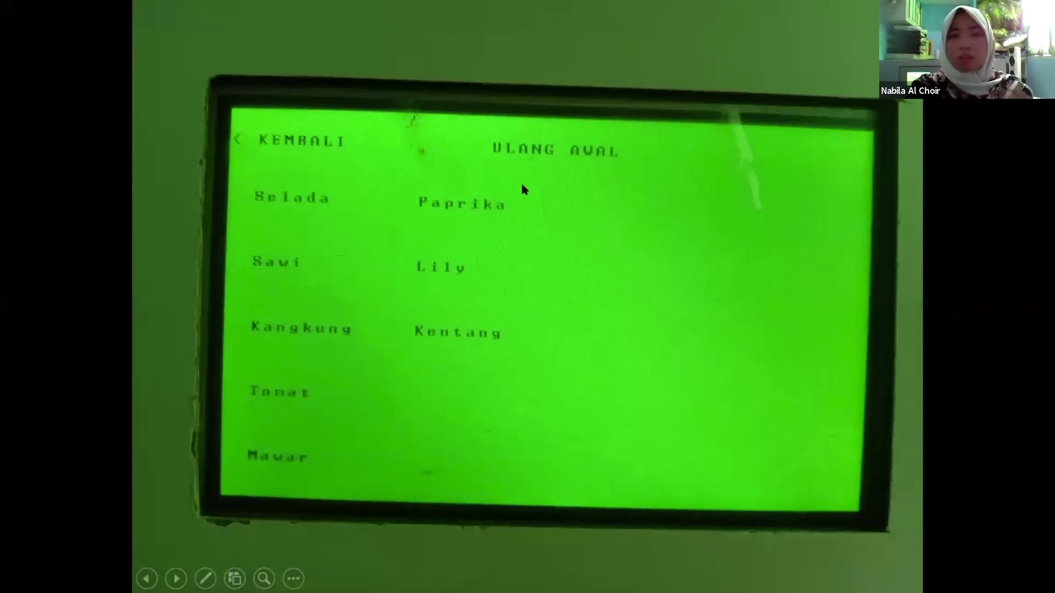
{"action": "left_click", "coordinate": [265, 136]}
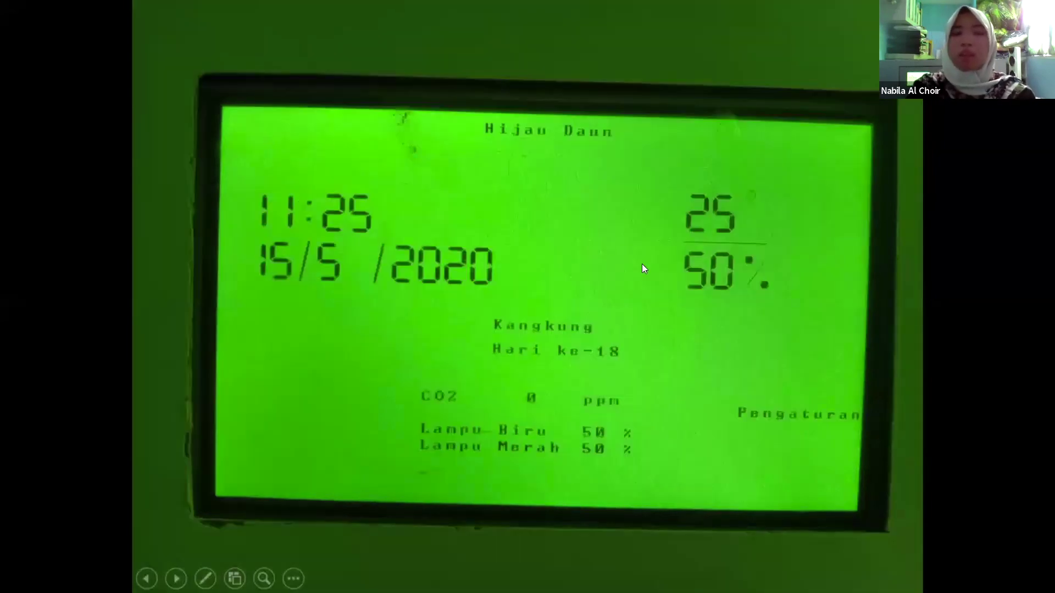